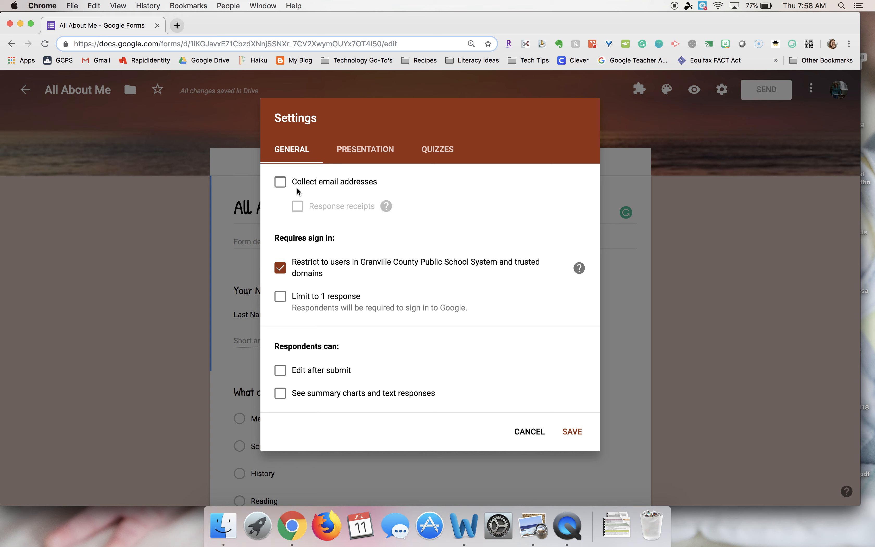
Step: Try collecting email addresses with response receipts always sent, and switch the email collection off again
{"action": "left_click", "coordinate": [283, 186]}
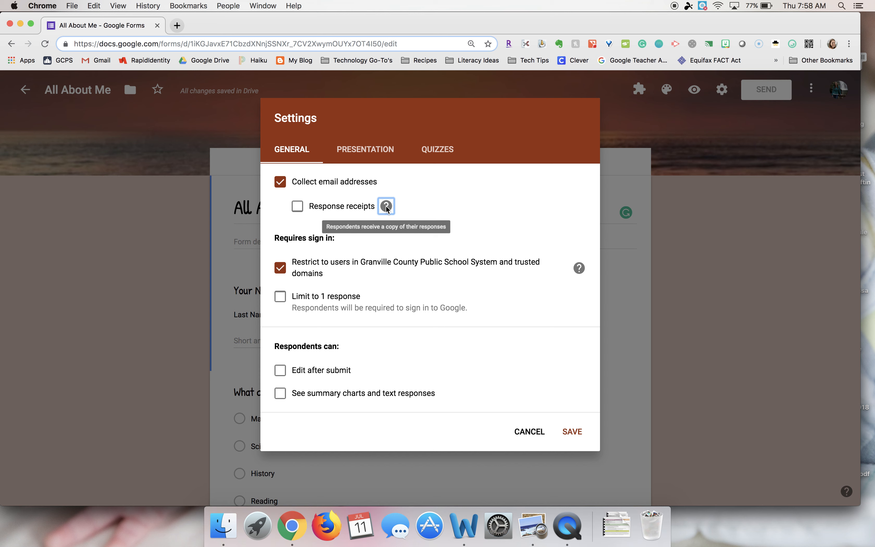
{"action": "mouse_move", "coordinate": [390, 208]}
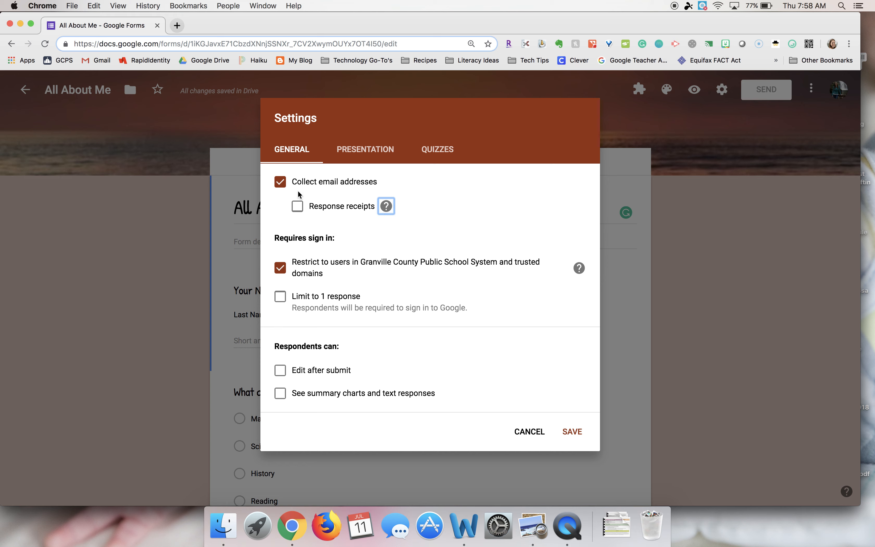
{"action": "left_click", "coordinate": [297, 206]}
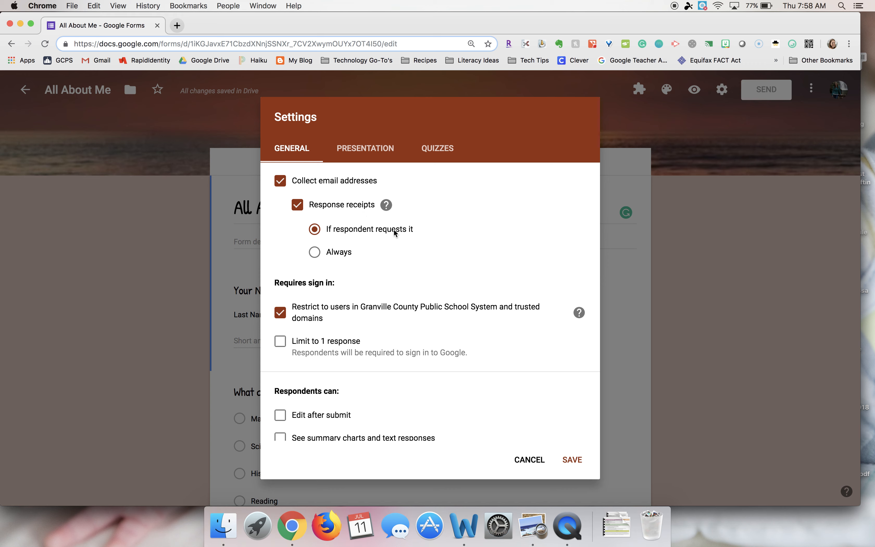
{"action": "left_click", "coordinate": [313, 252]}
{"action": "left_click", "coordinate": [284, 186]}
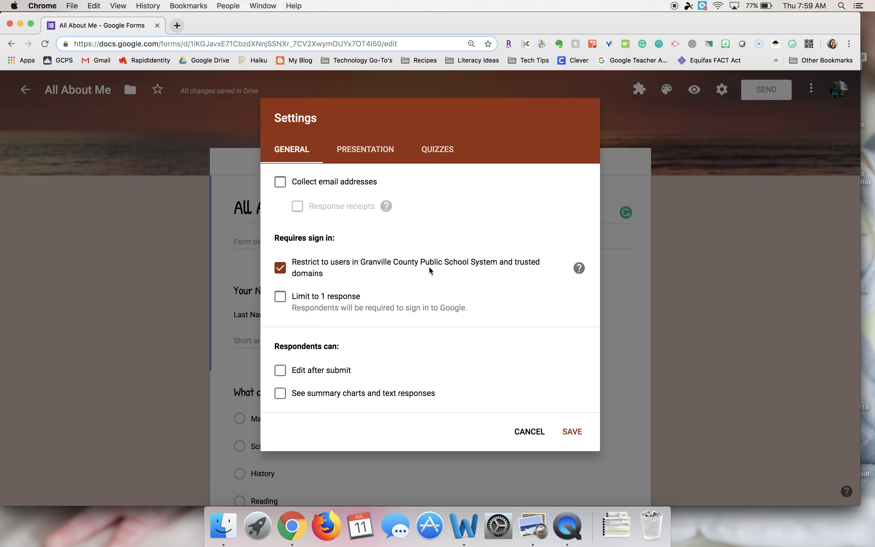
Step: Remove the sign-in restriction to Granville County Public School System users and leave responses unlimited after trying the 1-response limit
{"action": "left_click", "coordinate": [283, 274]}
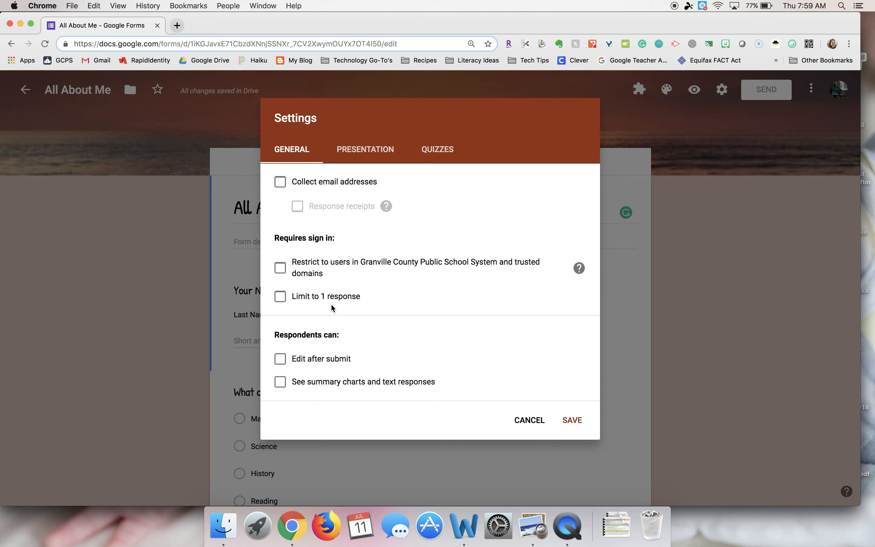
{"action": "left_click", "coordinate": [282, 298]}
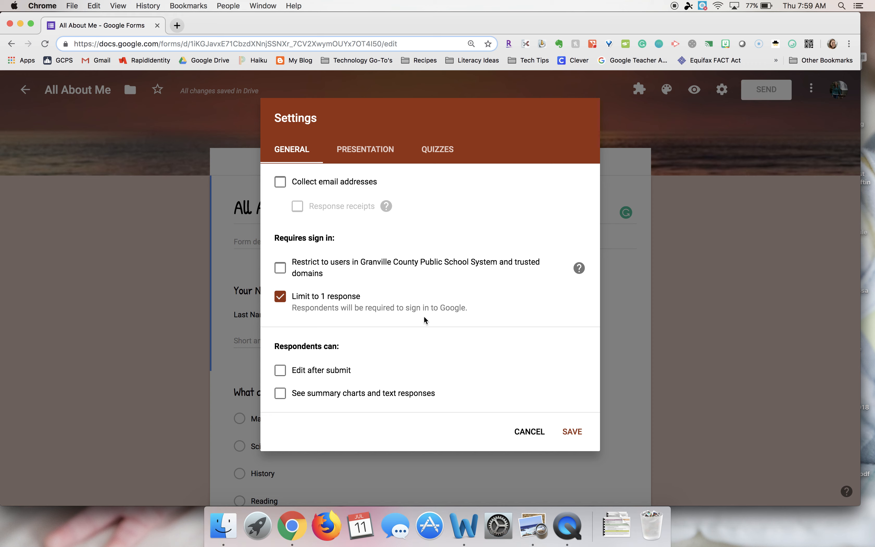
{"action": "left_click", "coordinate": [281, 299]}
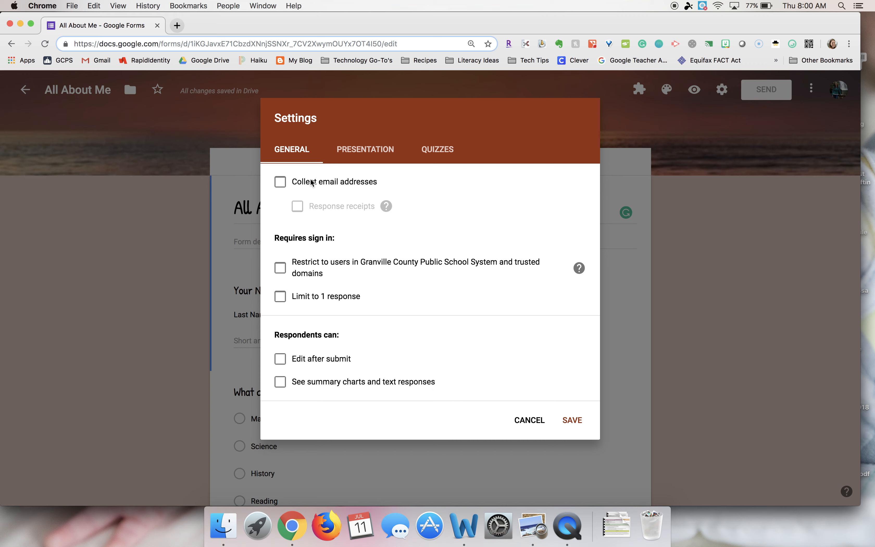
Step: Collect respondents' email addresses with response receipts set to Always, and save the form settings
{"action": "left_click", "coordinate": [281, 184]}
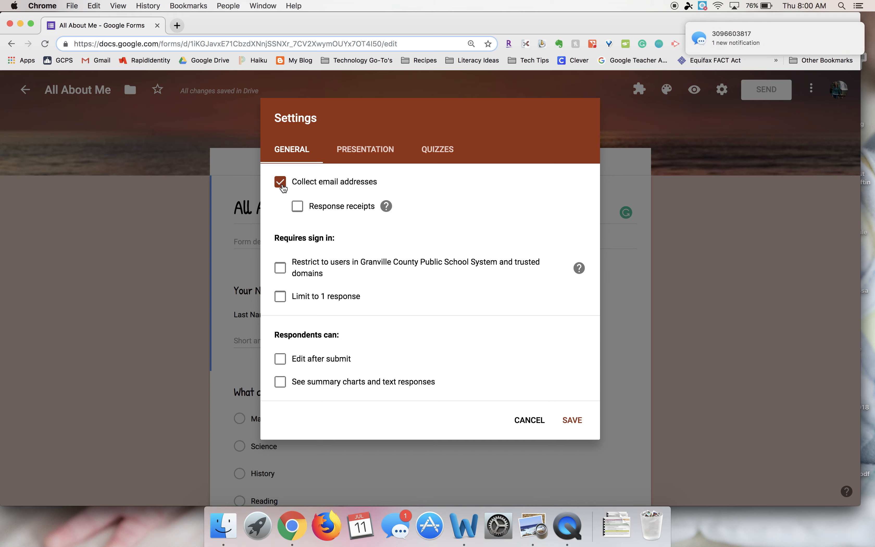
{"action": "left_click", "coordinate": [301, 208]}
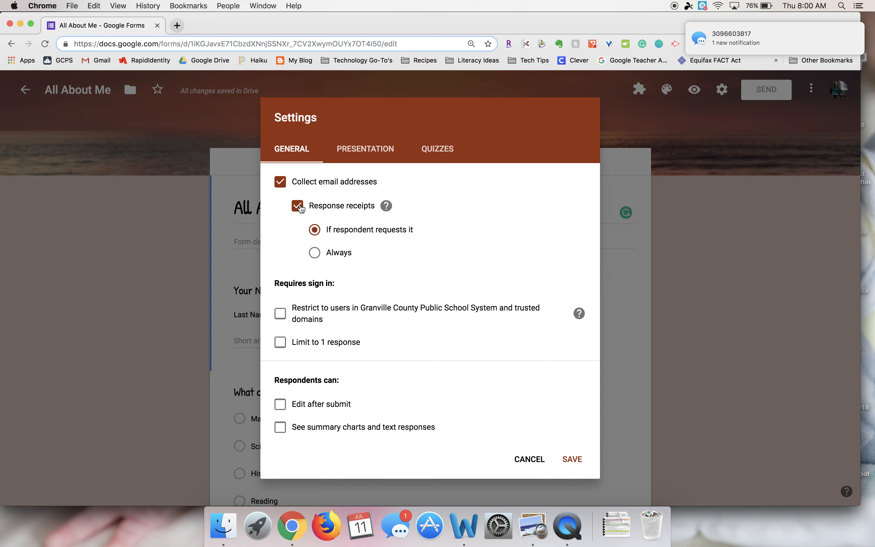
{"action": "left_click", "coordinate": [314, 254]}
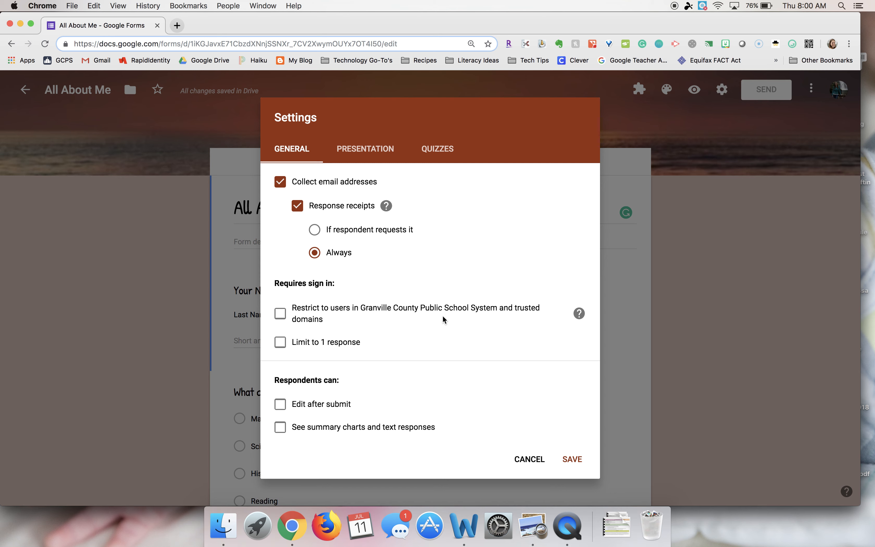
{"action": "left_click", "coordinate": [575, 464]}
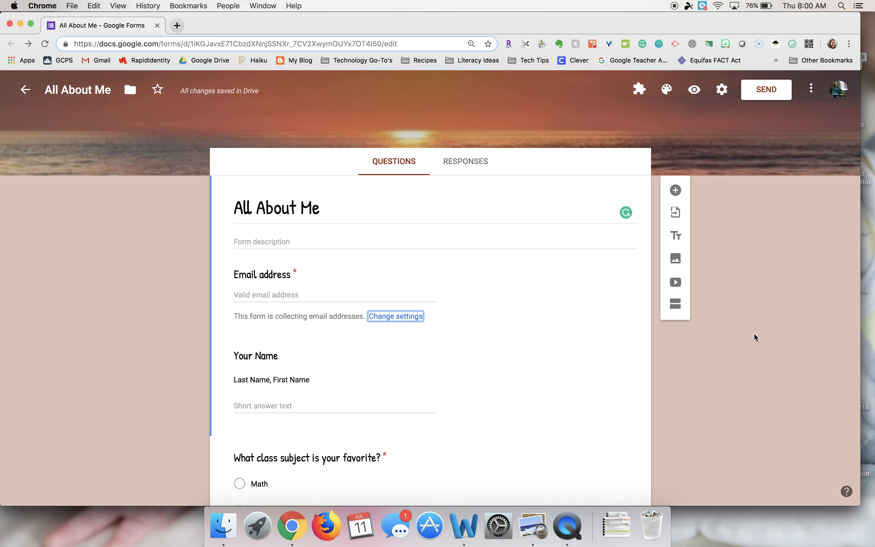
Step: Start sending the form by email and add a colleague from the suggested contacts as the recipient
{"action": "left_click", "coordinate": [774, 93]}
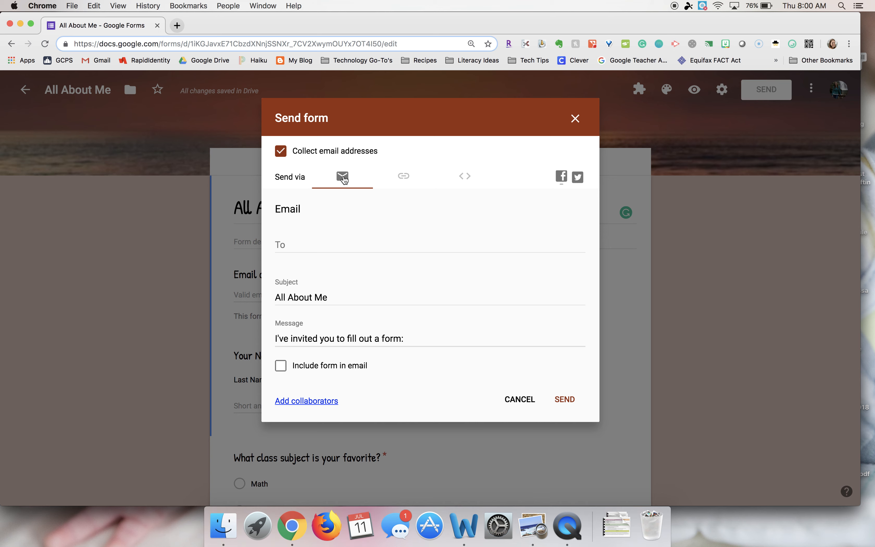
{"action": "left_click", "coordinate": [308, 247]}
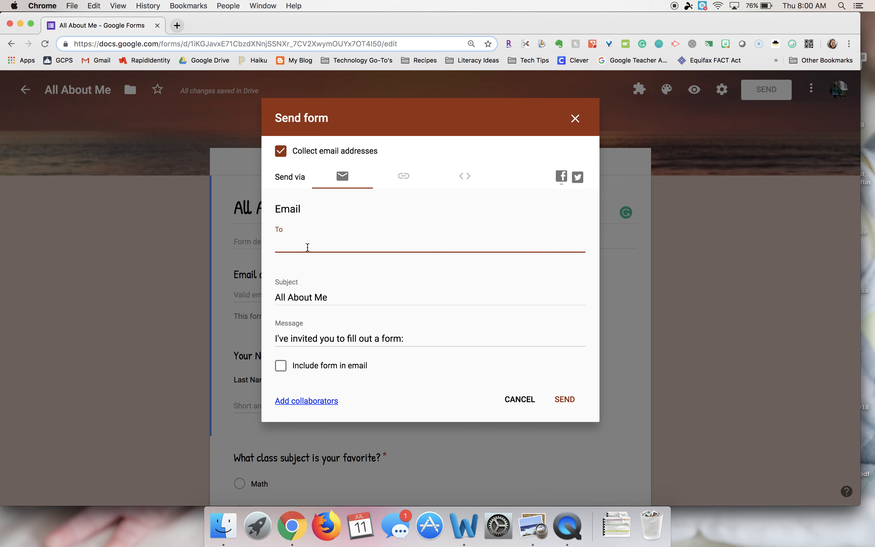
{"action": "type", "text": "powell"}
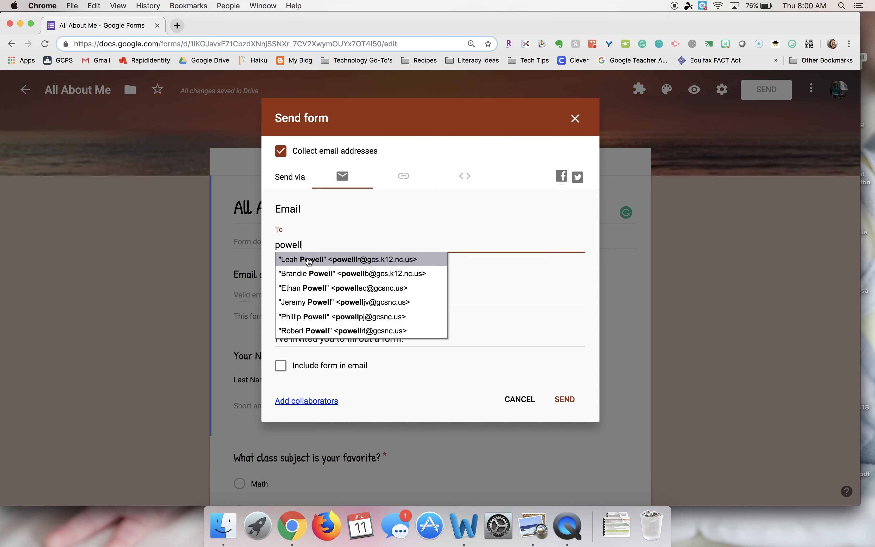
{"action": "left_click", "coordinate": [309, 260]}
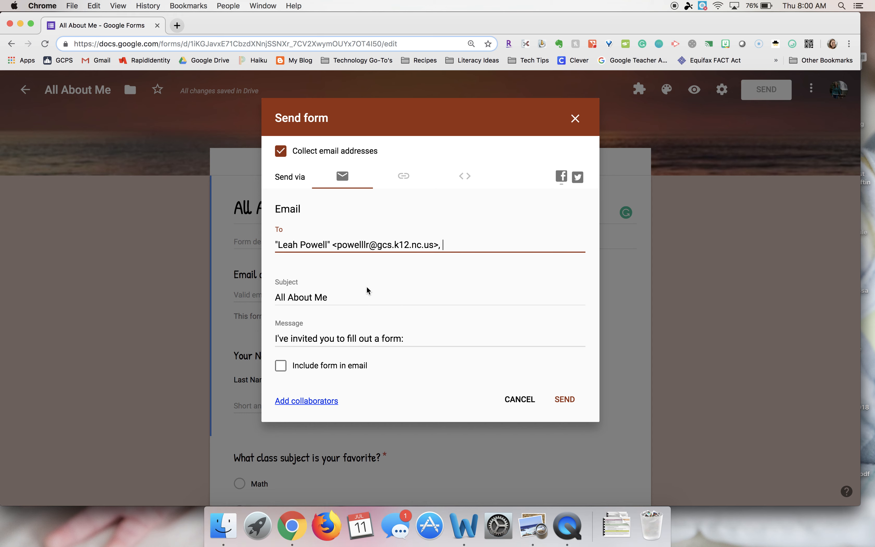
Step: Include the form itself in the invitation email
{"action": "scroll", "coordinate": [347, 302], "scroll_direction": "down", "scroll_amount": 1}
{"action": "scroll", "coordinate": [346, 302], "scroll_direction": "down", "scroll_amount": 2}
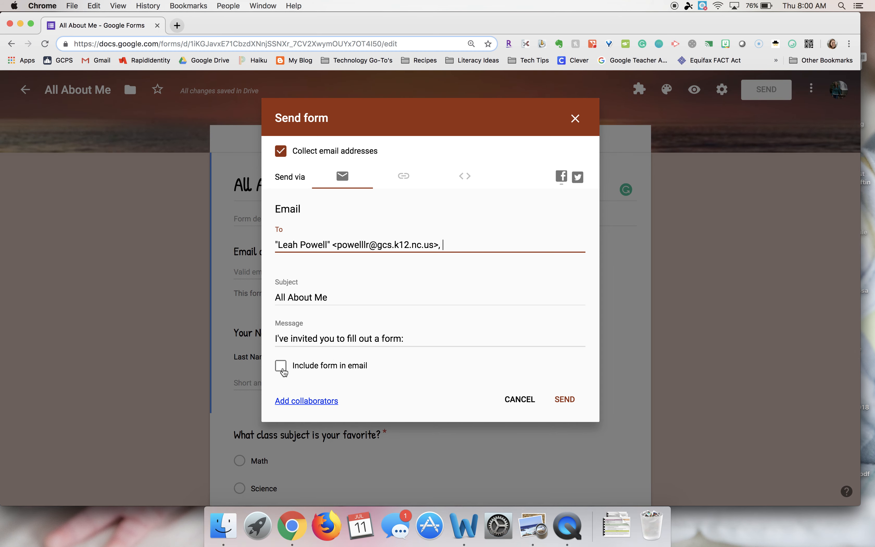
{"action": "left_click", "coordinate": [282, 368]}
{"action": "left_click", "coordinate": [282, 369]}
{"action": "left_click", "coordinate": [282, 368]}
{"action": "left_click", "coordinate": [282, 366]}
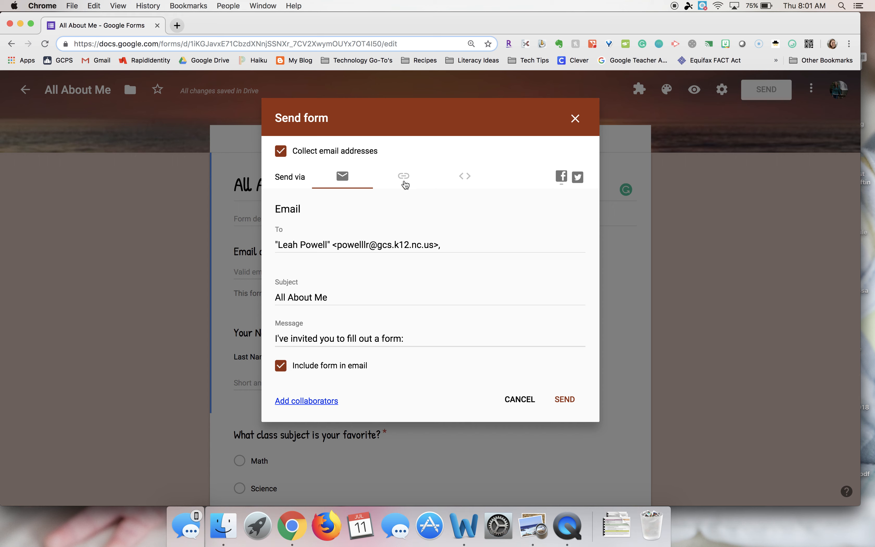
Step: Switch to sharing the form by link, shorten the URL and copy it
{"action": "left_click", "coordinate": [404, 183]}
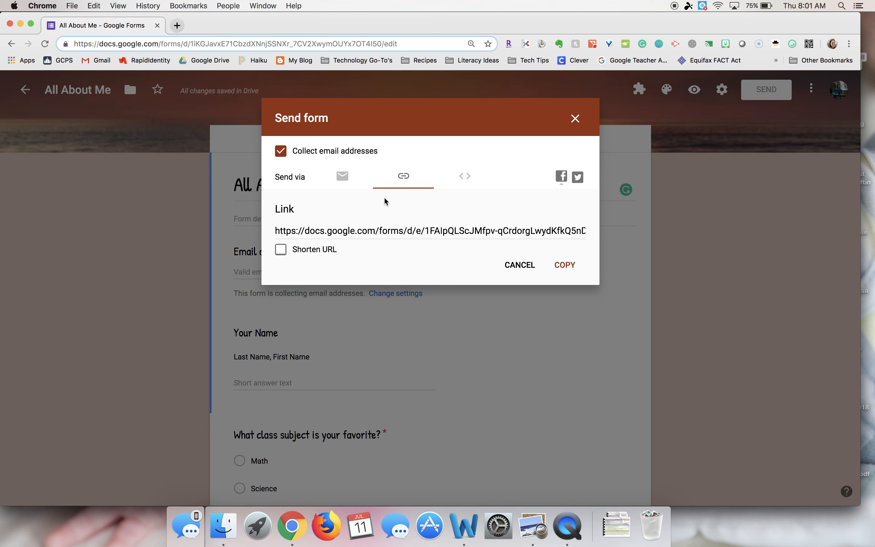
{"action": "left_click", "coordinate": [281, 250]}
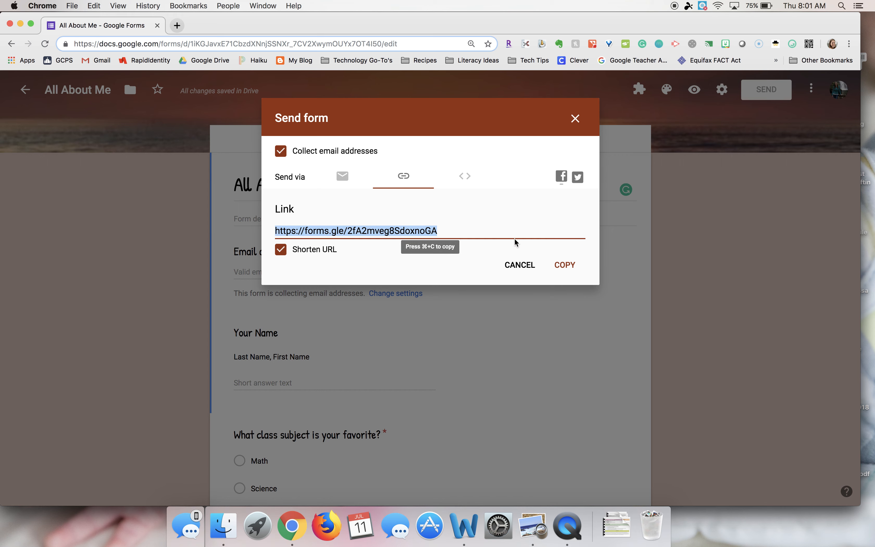
{"action": "left_click", "coordinate": [563, 263]}
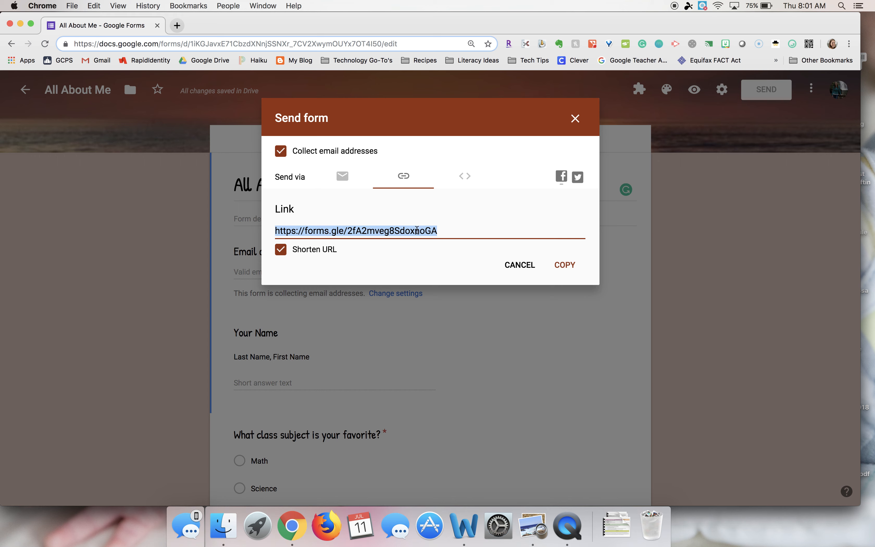
{"action": "left_click", "coordinate": [424, 232]}
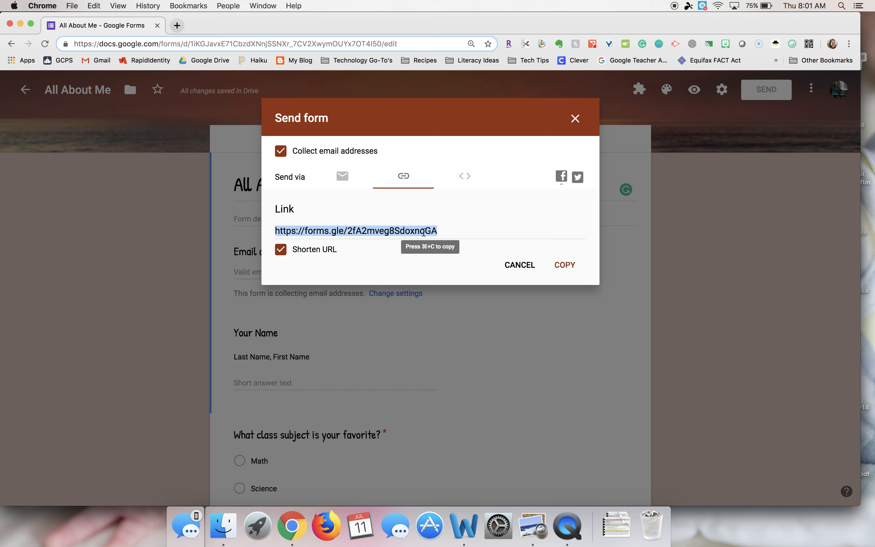
{"action": "left_click", "coordinate": [566, 267]}
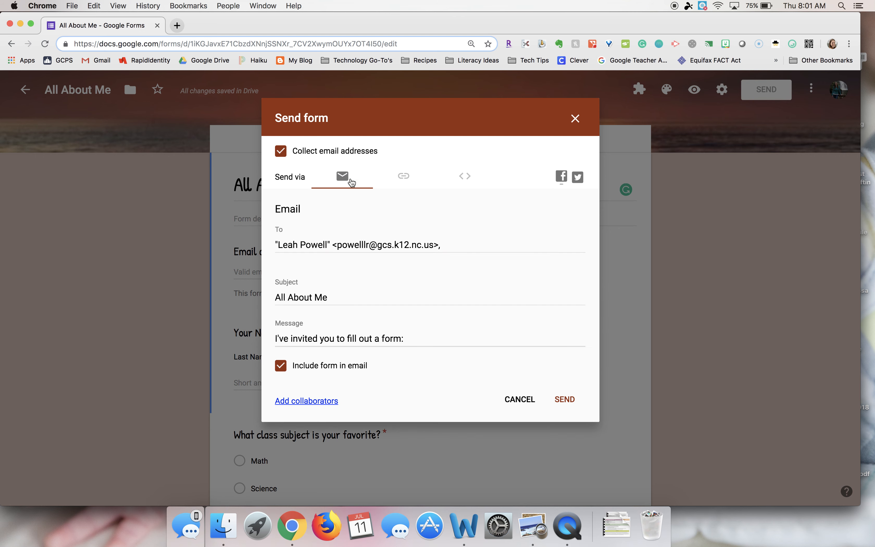
Step: Switch to the form's Embed HTML sharing option and copy the whole iframe code
{"action": "left_click", "coordinate": [396, 180]}
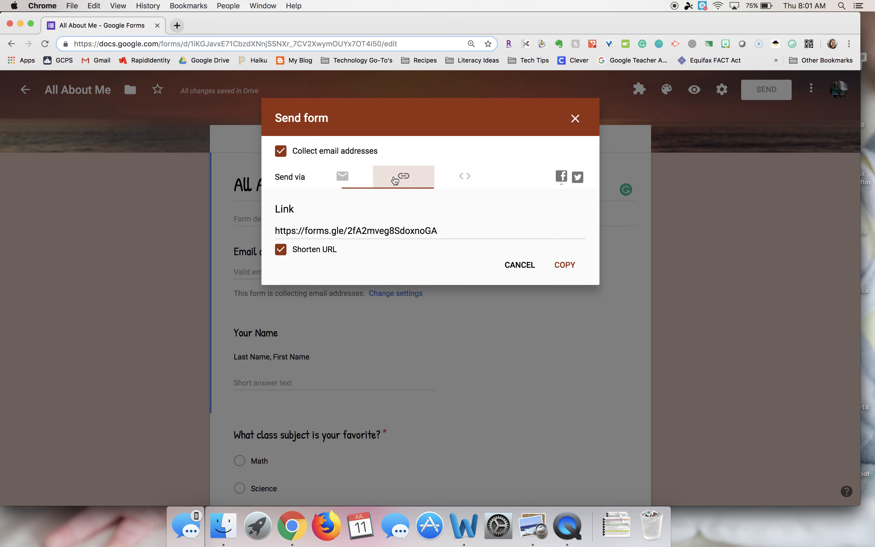
{"action": "left_click", "coordinate": [463, 177]}
{"action": "left_click", "coordinate": [379, 229]}
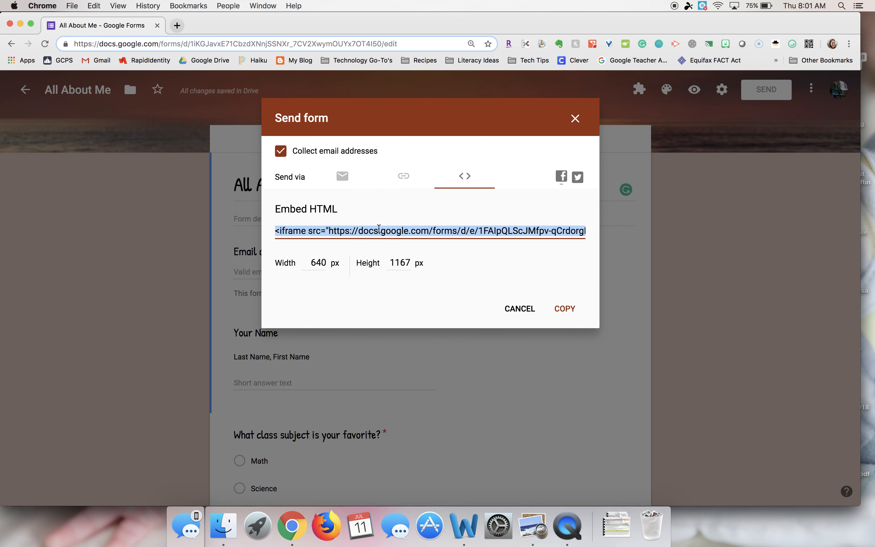
{"action": "key", "text": "super+c"}
Step: Try inviting a colleague as a collaborator with a personal message, then cancel the invitation and close the sharing settings
{"action": "left_click", "coordinate": [343, 186]}
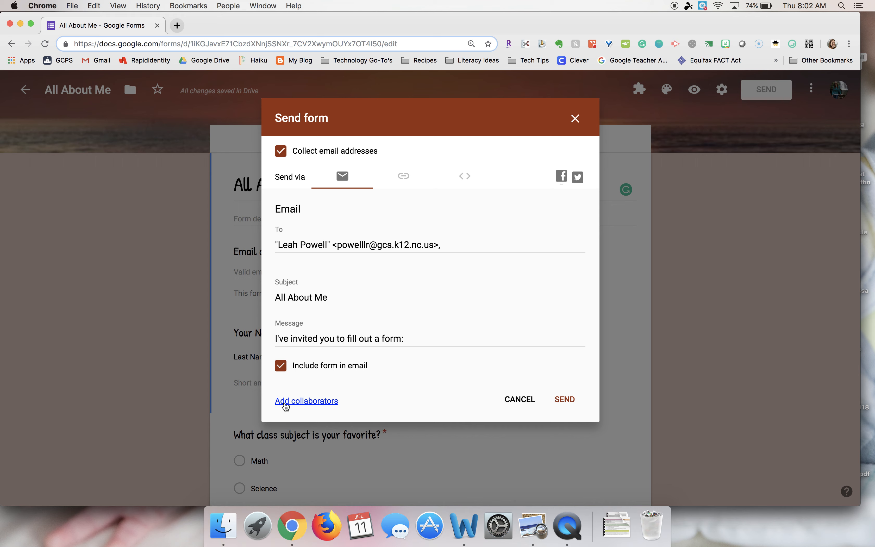
{"action": "left_click", "coordinate": [300, 402]}
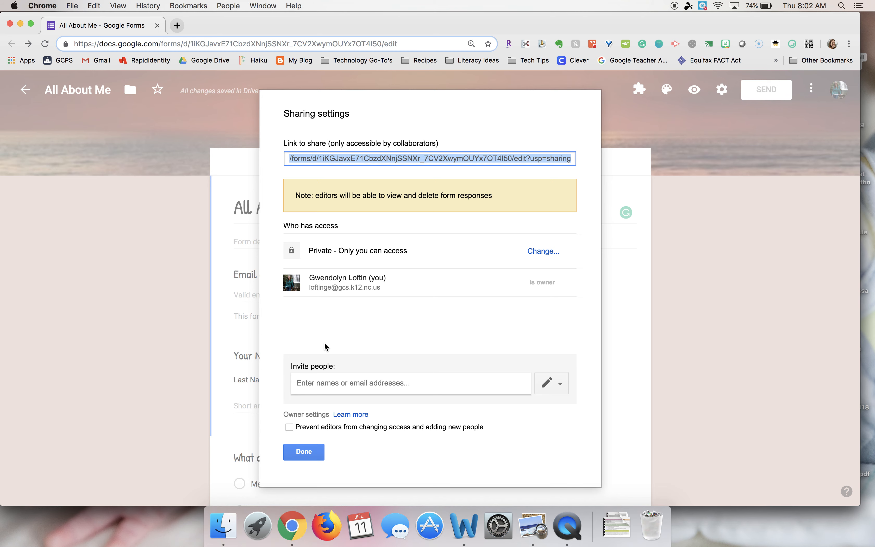
{"action": "left_click", "coordinate": [325, 383]}
{"action": "type", "text": "powell"}
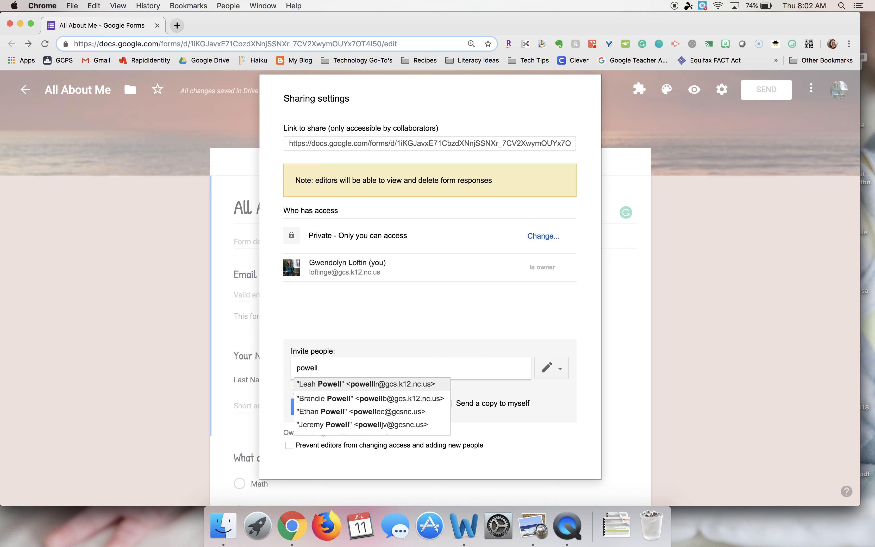
{"action": "left_click", "coordinate": [324, 384]}
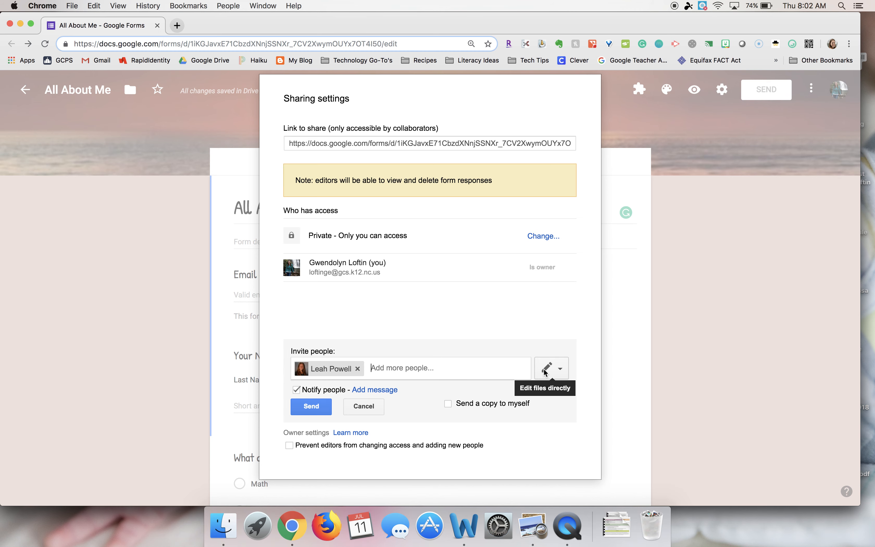
{"action": "left_click", "coordinate": [387, 392]}
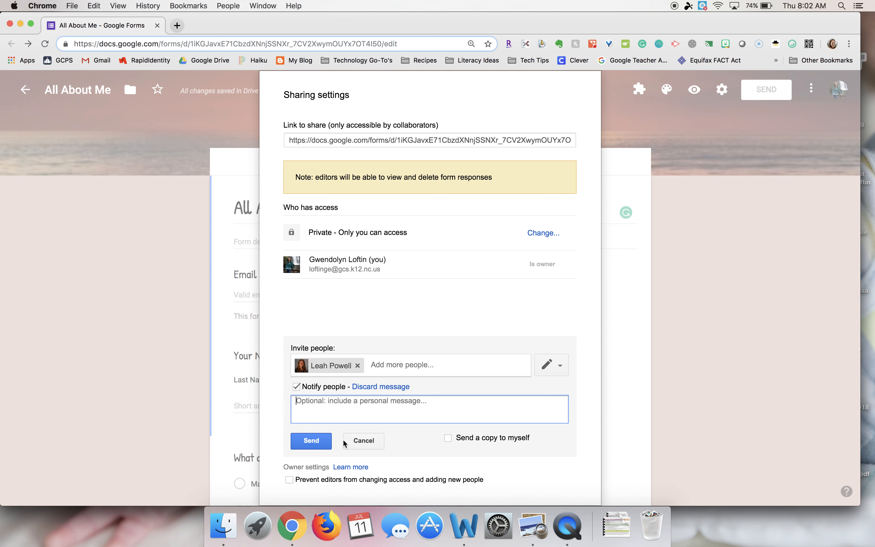
{"action": "left_click", "coordinate": [361, 442]}
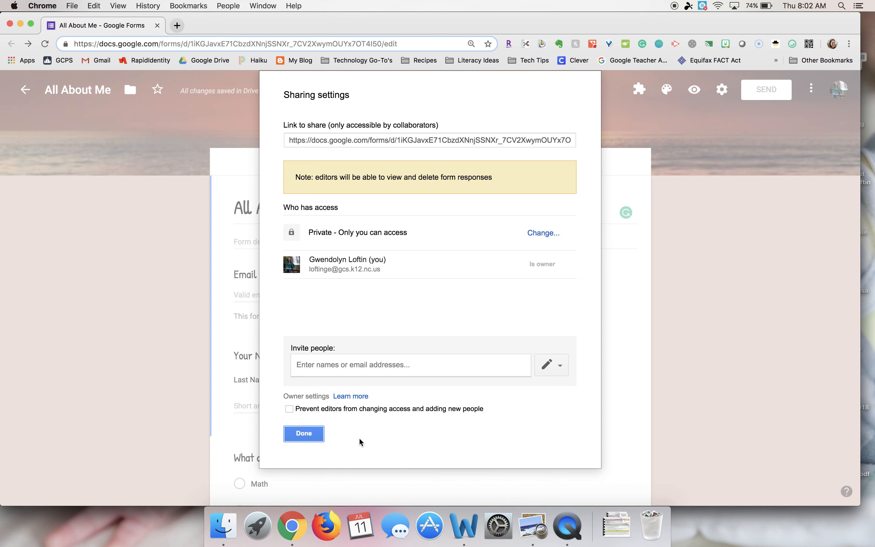
{"action": "left_click", "coordinate": [314, 436]}
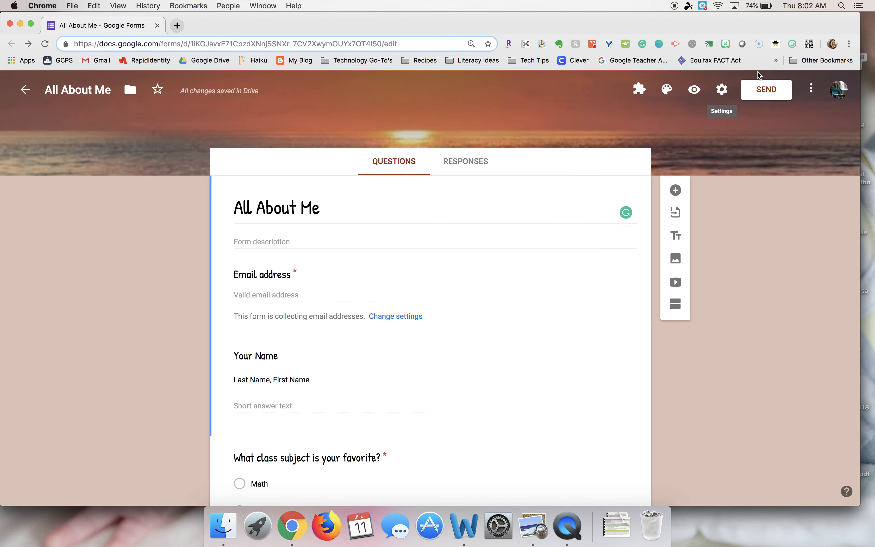
{"action": "left_click", "coordinate": [812, 89]}
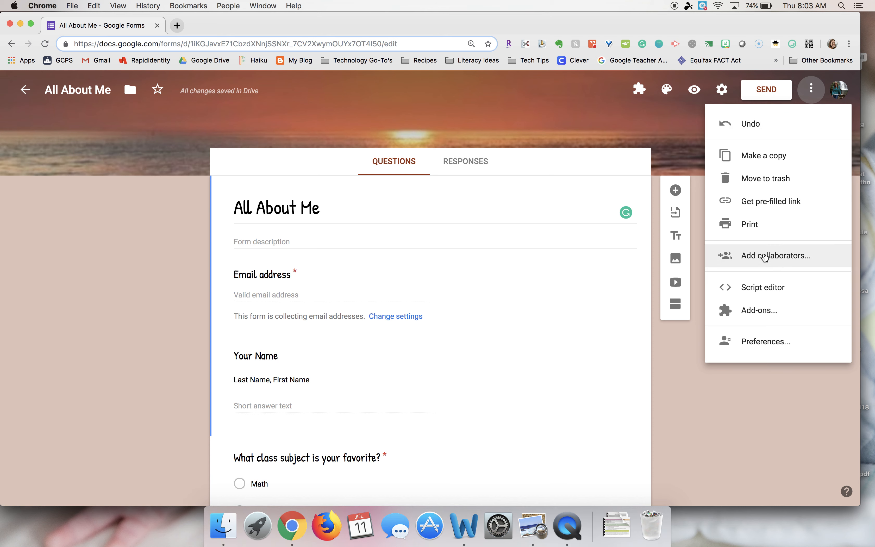
{"action": "left_click", "coordinate": [659, 142]}
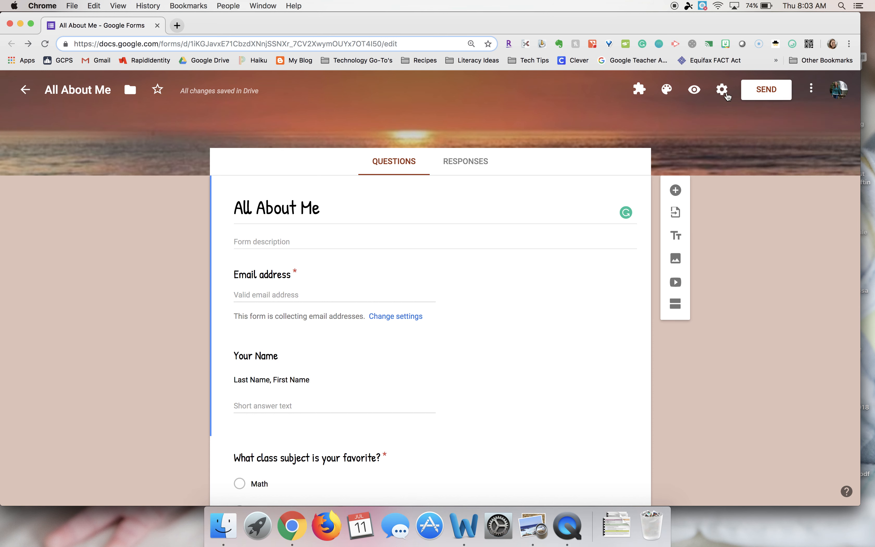
{"action": "left_click", "coordinate": [723, 91]}
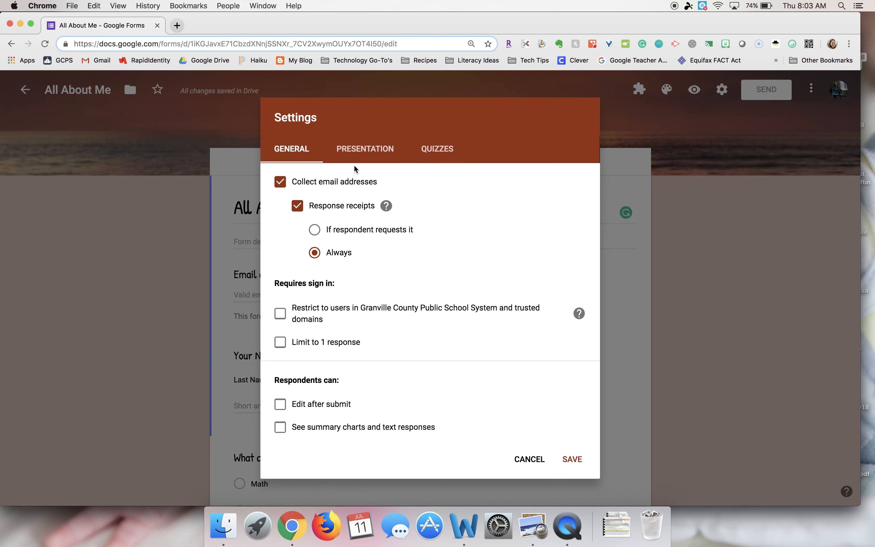
{"action": "left_click", "coordinate": [613, 315]}
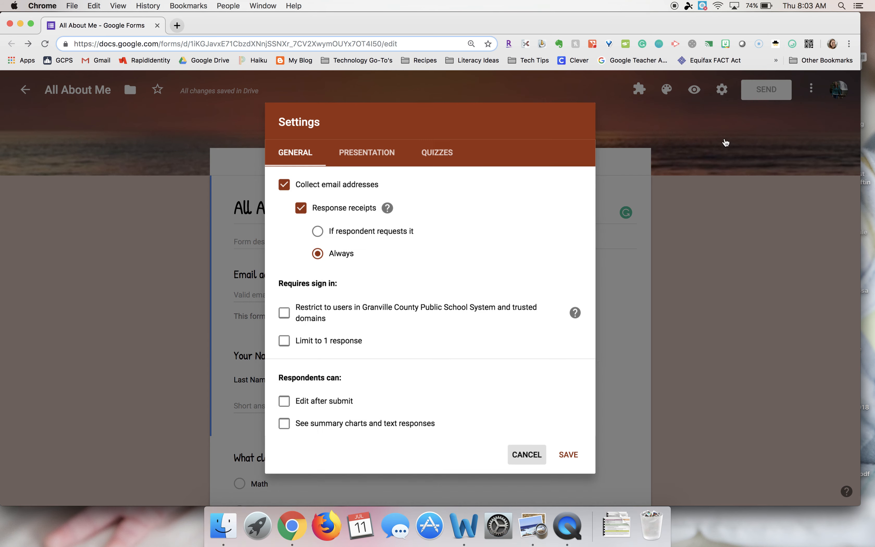
{"action": "left_click", "coordinate": [764, 95]}
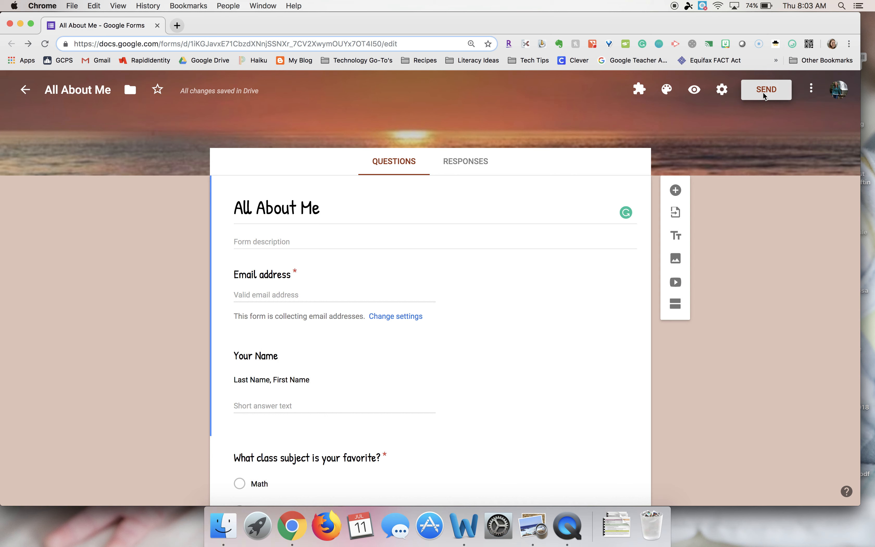